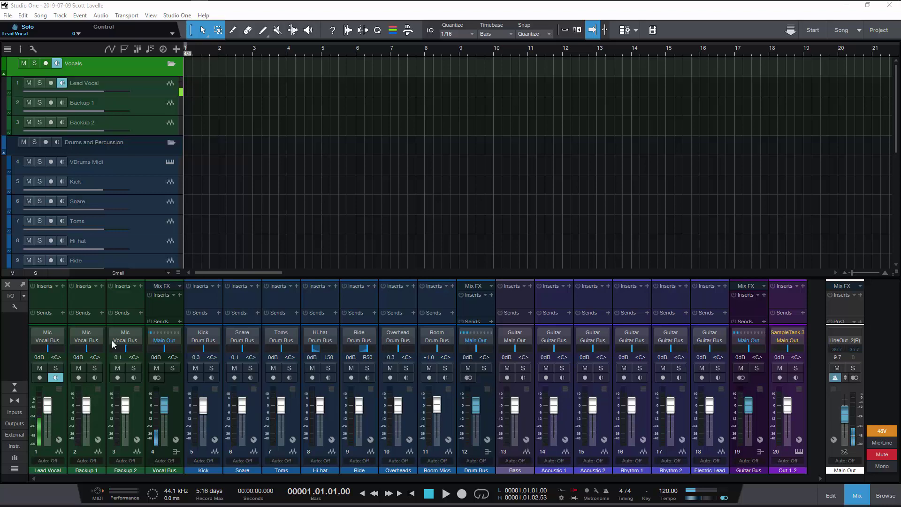
Step: Toggle the Macros panel on and off twice, leaving it closed
{"action": "left_click", "coordinate": [409, 31]}
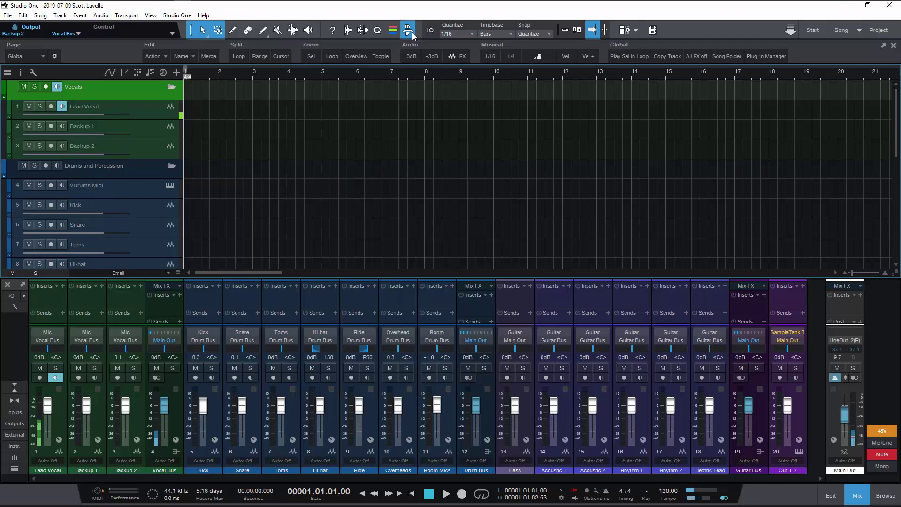
{"action": "left_click", "coordinate": [408, 31]}
{"action": "left_click", "coordinate": [408, 31]}
{"action": "left_click", "coordinate": [409, 31]}
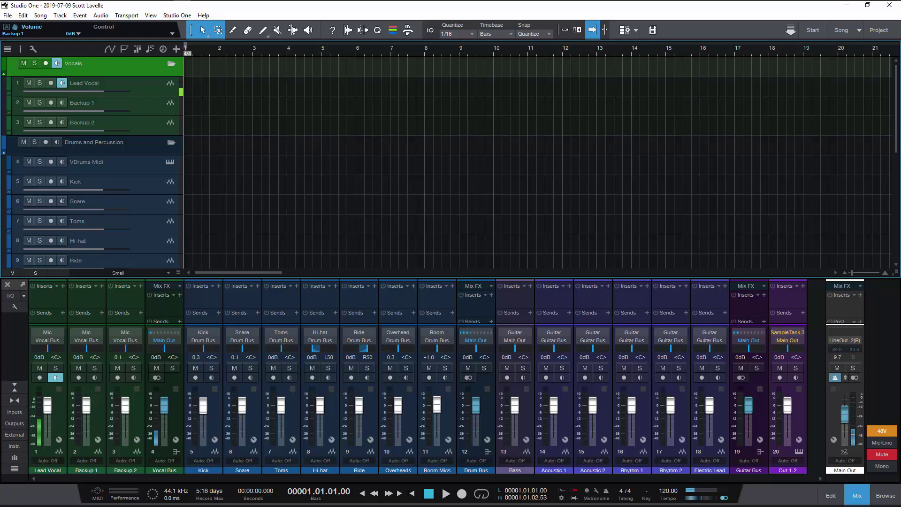
Step: Switch to the Track Colors forum thread, highlight its title, and return to Studio One
{"action": "key", "text": "alt+Tab"}
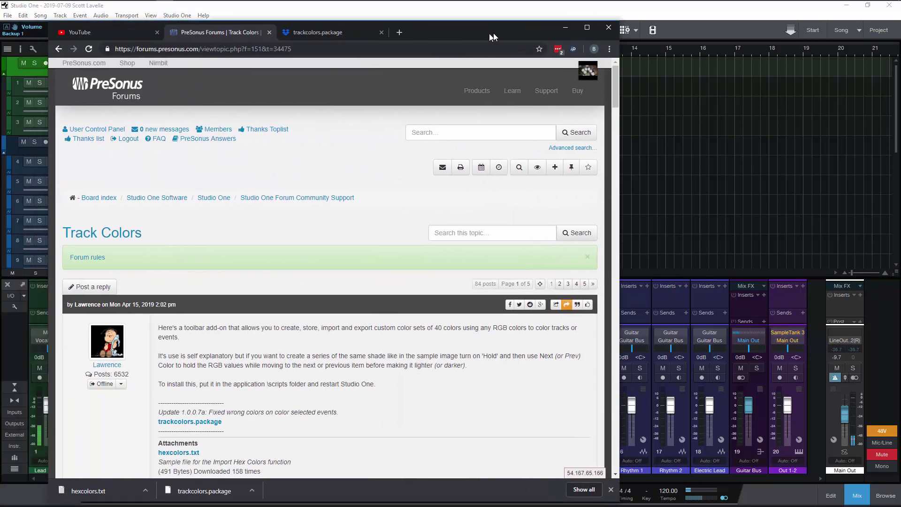
{"action": "left_click_drag", "start_coordinate": [197, 232], "coordinate": [171, 235]}
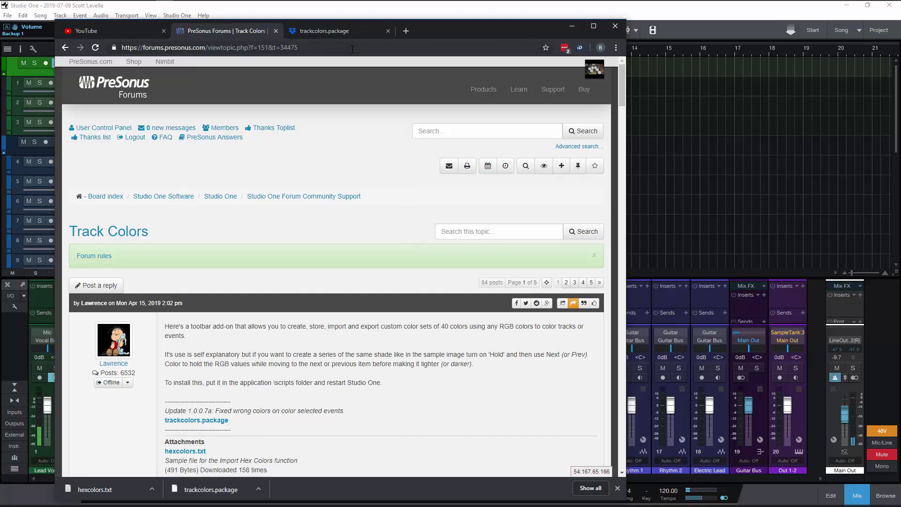
{"action": "key", "text": "alt+Tab"}
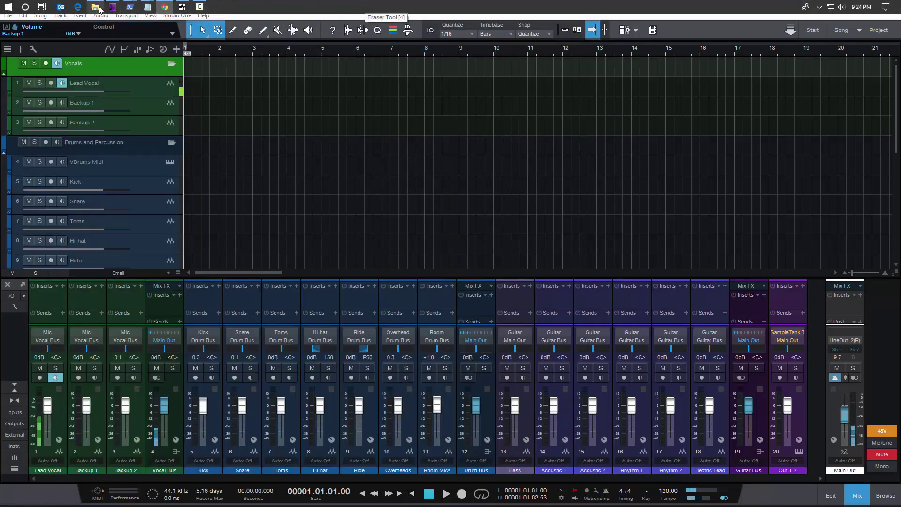
{"action": "left_click", "coordinate": [96, 7]}
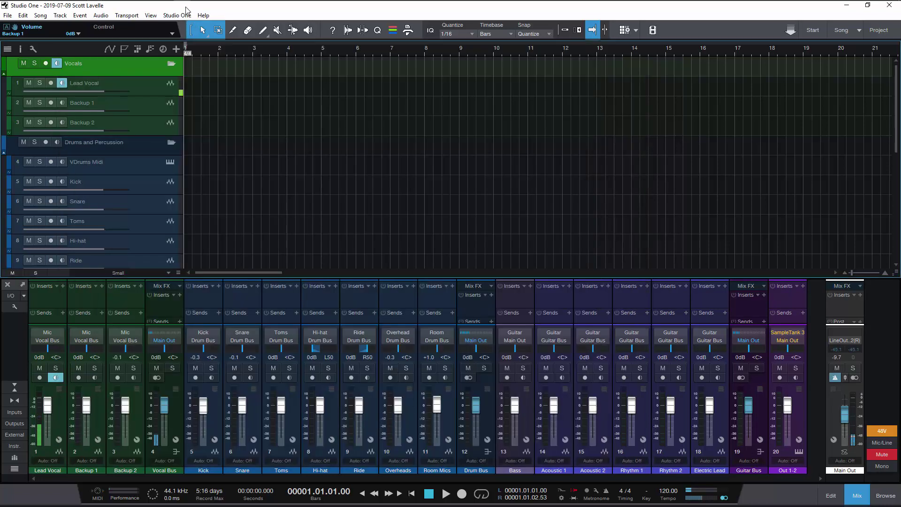
{"action": "left_click", "coordinate": [186, 8]}
Step: Select the VDrums Midi track and give it a blue colour
{"action": "left_click", "coordinate": [130, 164]}
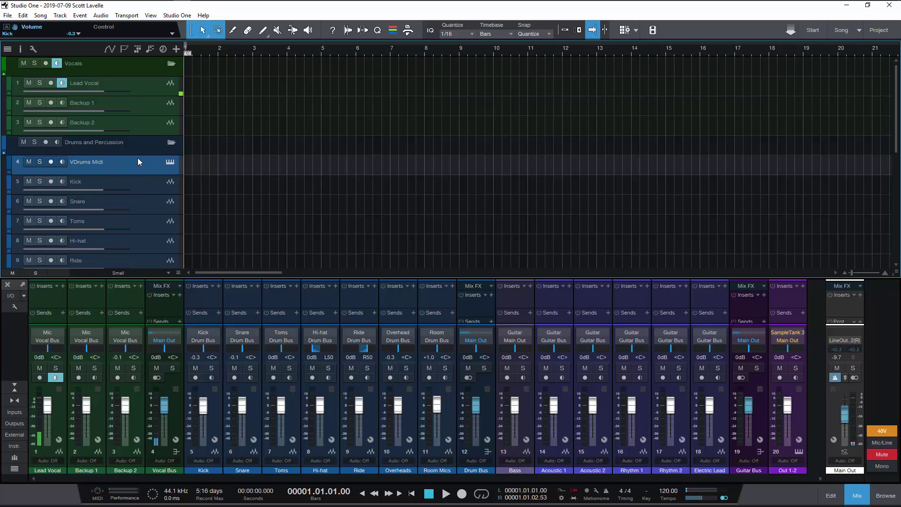
{"action": "left_click", "coordinate": [138, 149]}
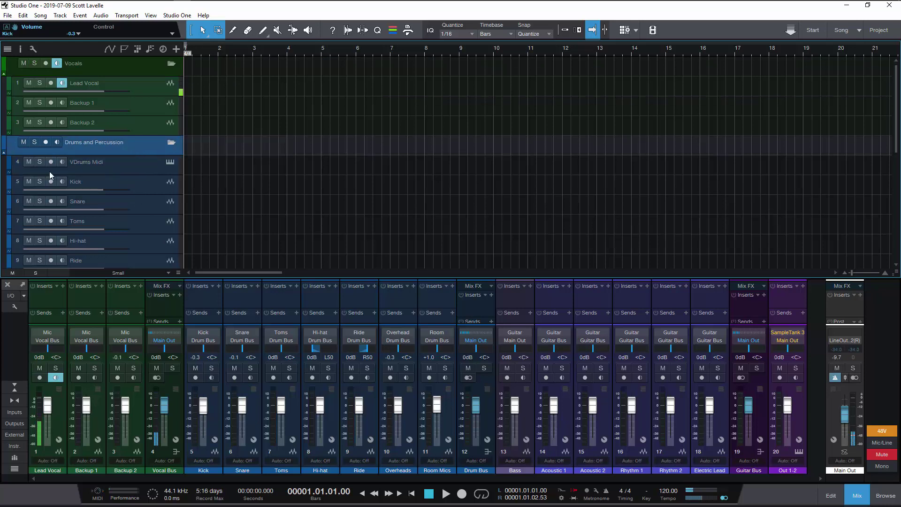
{"action": "left_click", "coordinate": [9, 164]}
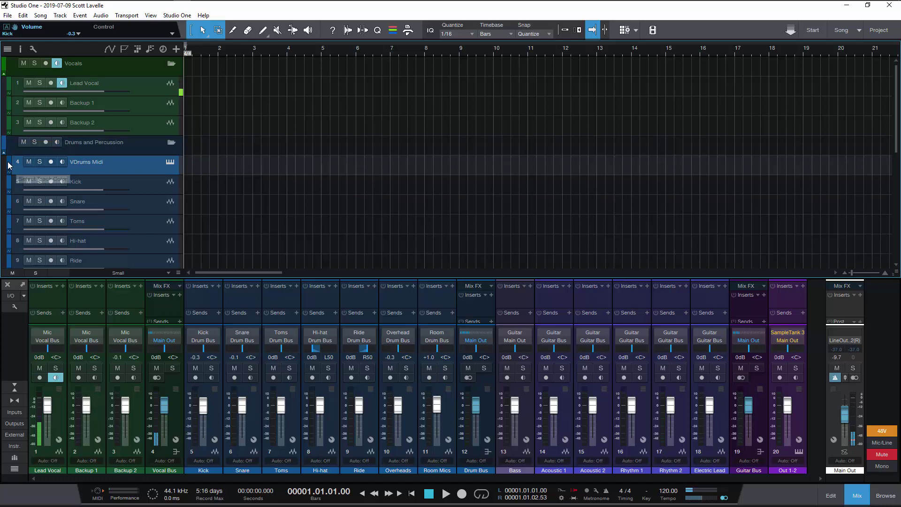
{"action": "left_click", "coordinate": [8, 165]}
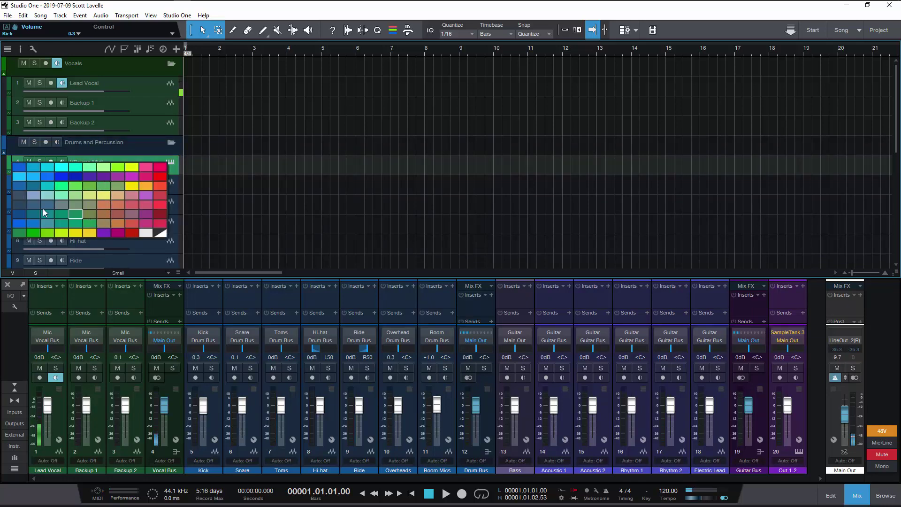
{"action": "left_click", "coordinate": [21, 171]}
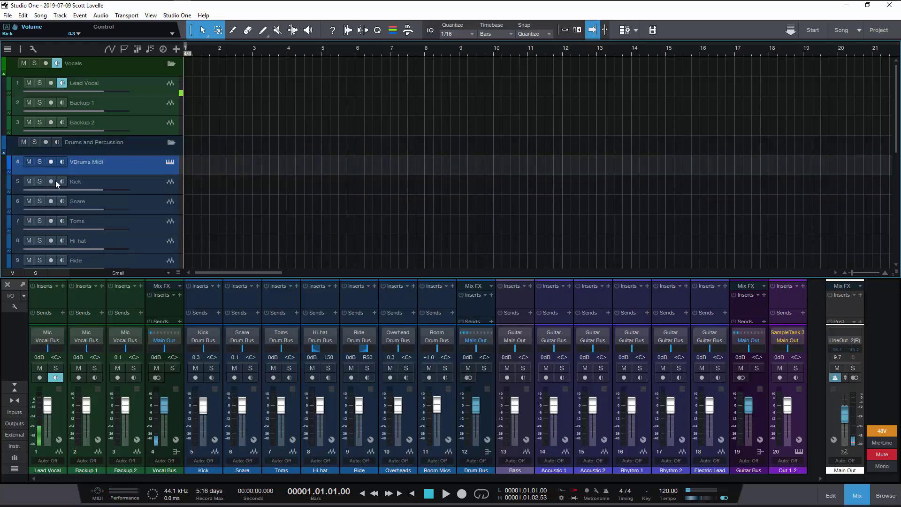
Step: Extend the selection to Ride and color VDrums Midi through Ride tan-brown
{"action": "left_click", "coordinate": [143, 261], "text": "shift"}
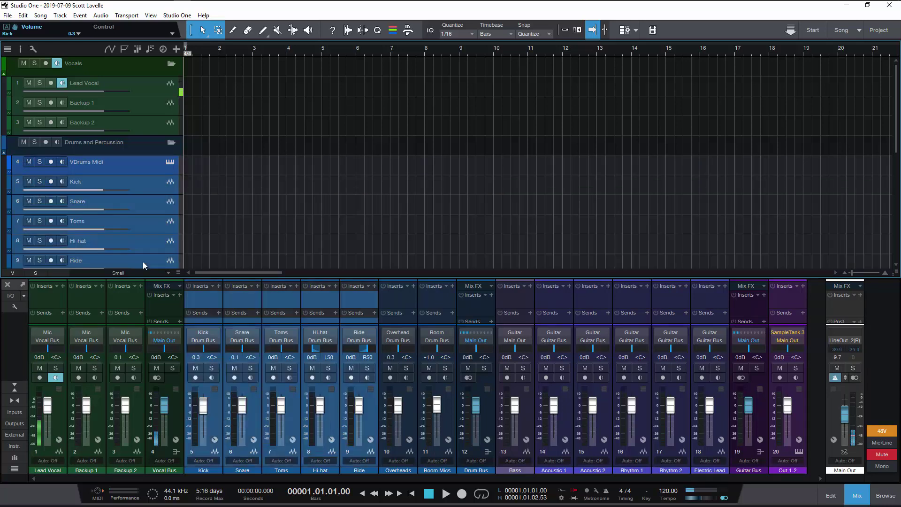
{"action": "left_click", "coordinate": [10, 165]}
{"action": "left_click", "coordinate": [103, 216]}
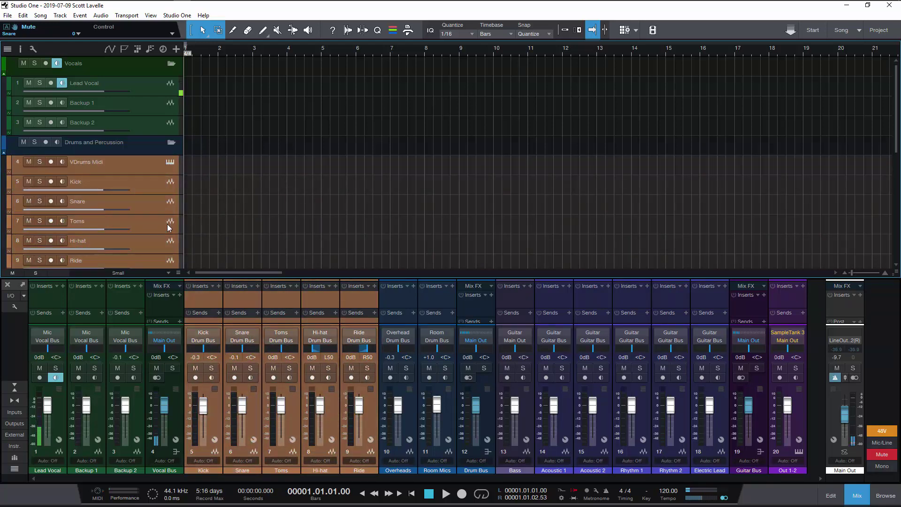
Step: Color only VDrums Midi green, then select the Hi-hat and Toms tracks together
{"action": "left_click", "coordinate": [8, 167]}
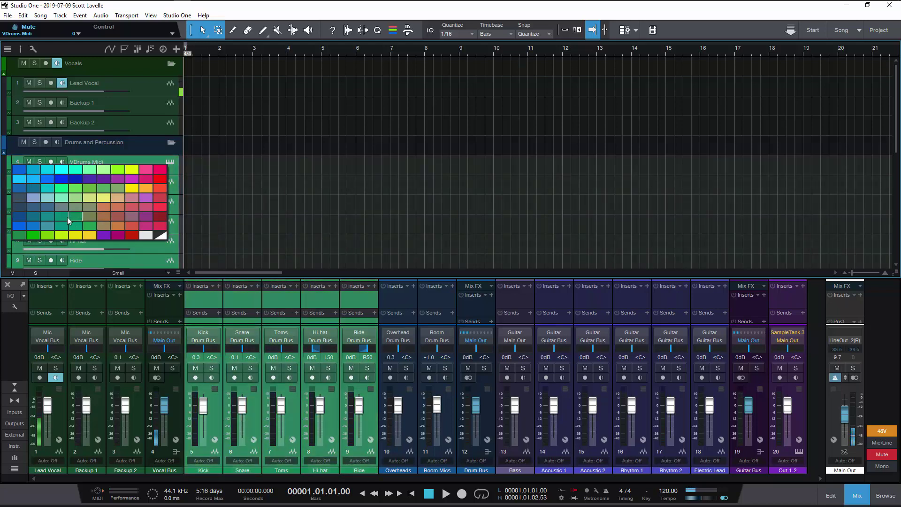
{"action": "left_click", "coordinate": [123, 160]}
{"action": "left_click", "coordinate": [131, 164]}
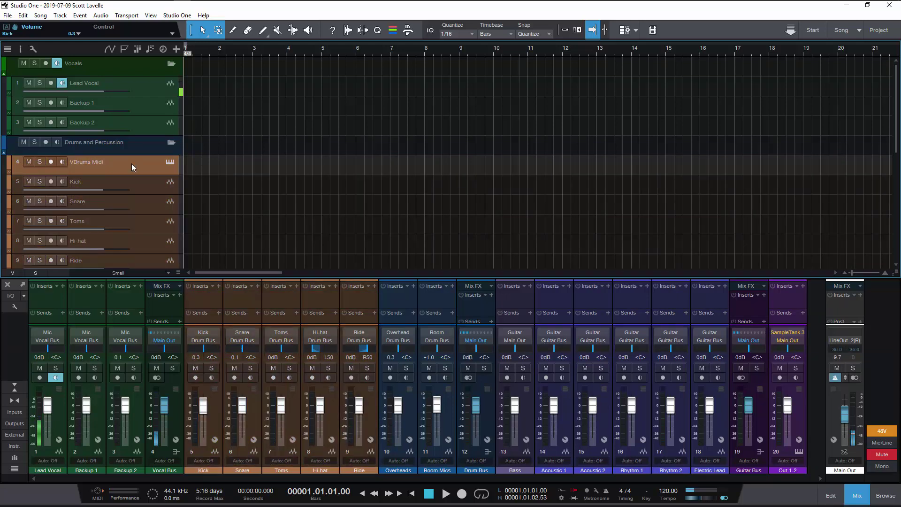
{"action": "left_click", "coordinate": [10, 163]}
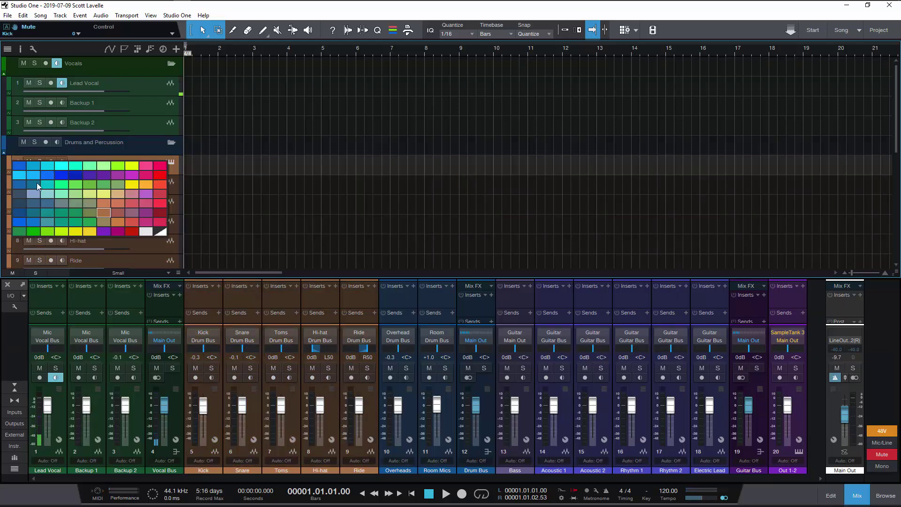
{"action": "left_click", "coordinate": [73, 212]}
{"action": "left_click", "coordinate": [130, 250]}
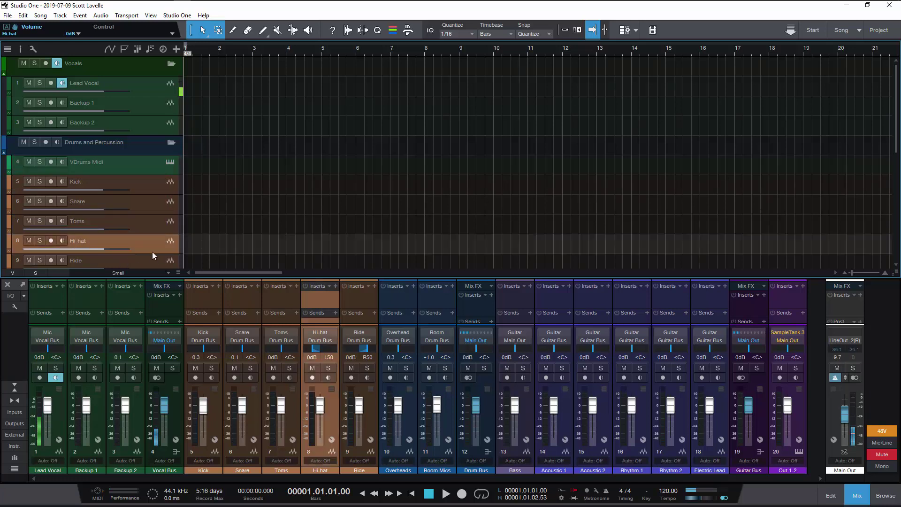
{"action": "left_click", "coordinate": [139, 228], "text": "ctrl"}
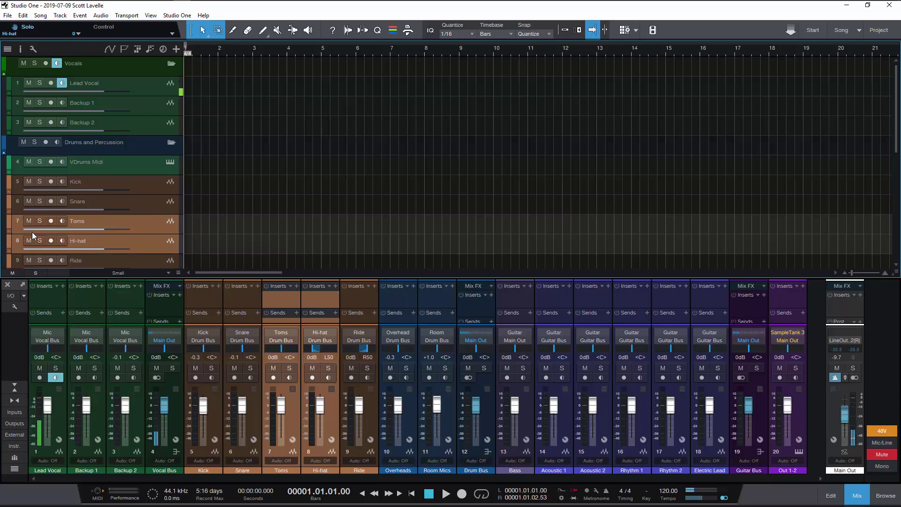
Step: Give the Toms and Hi-hat tracks a green colour, then select the Kick track
{"action": "left_click", "coordinate": [8, 225]}
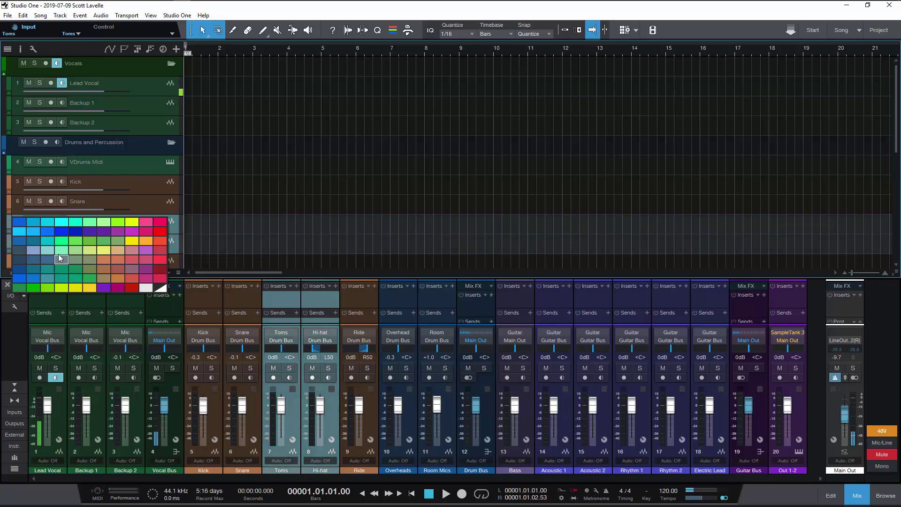
{"action": "left_click", "coordinate": [83, 278]}
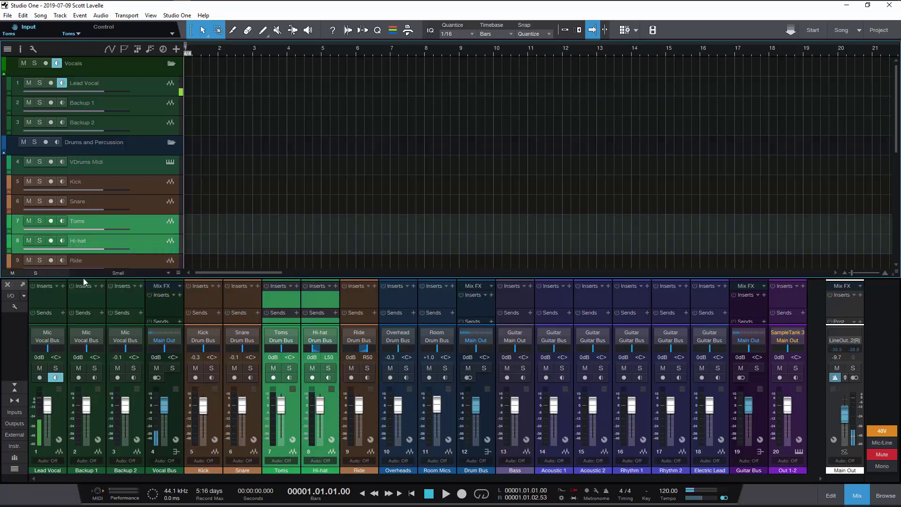
{"action": "left_click", "coordinate": [151, 201]}
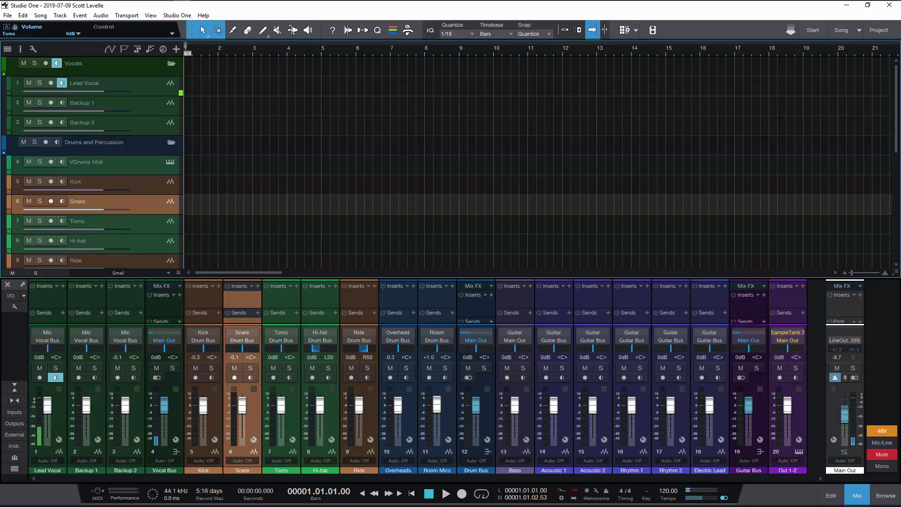
{"action": "left_click", "coordinate": [10, 224]}
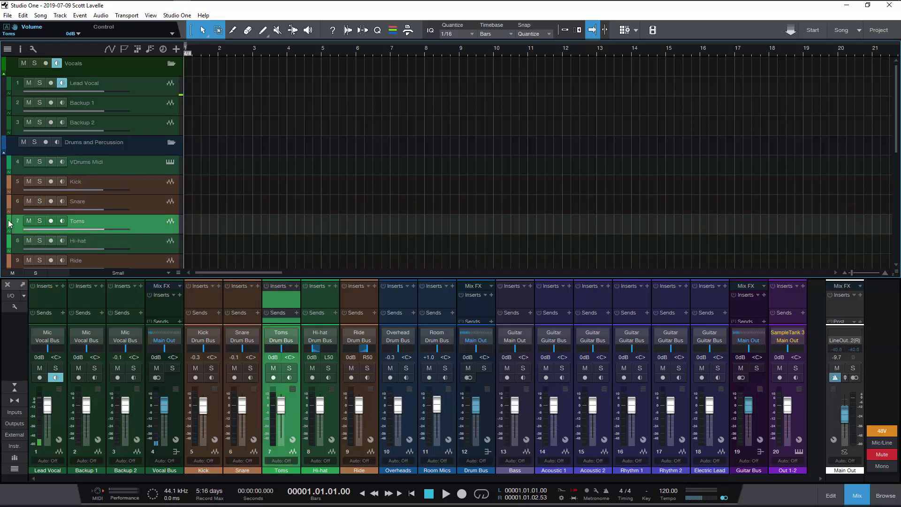
{"action": "left_click", "coordinate": [137, 243], "text": "shift"}
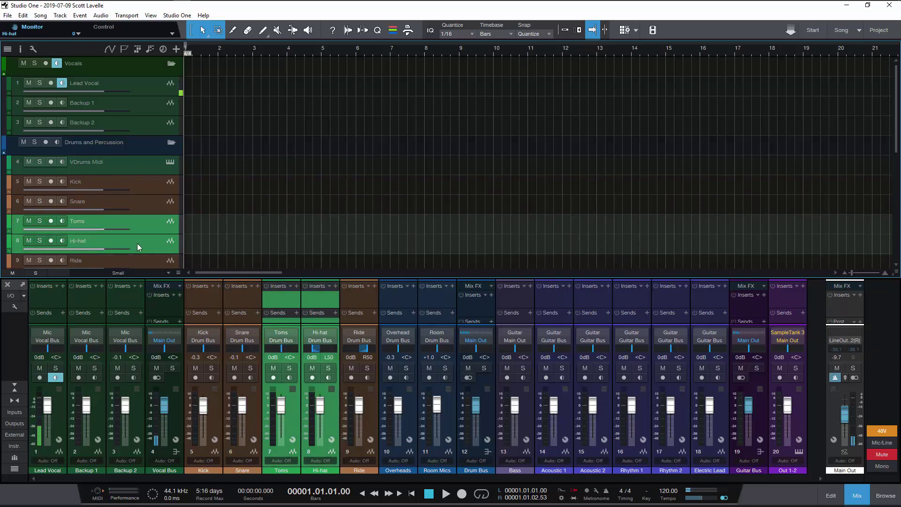
{"action": "left_click", "coordinate": [9, 224]}
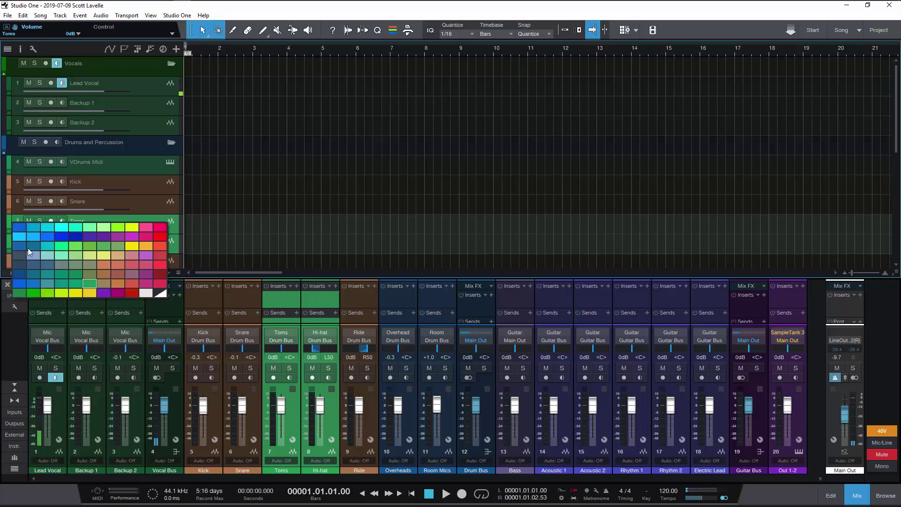
{"action": "left_click", "coordinate": [75, 275]}
{"action": "left_click", "coordinate": [141, 187]}
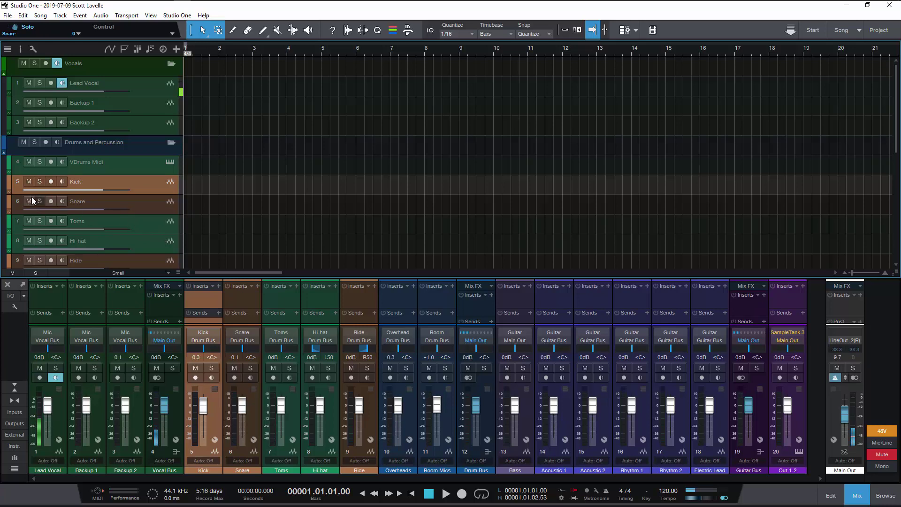
{"action": "left_click", "coordinate": [12, 164]}
{"action": "left_click", "coordinate": [12, 164]}
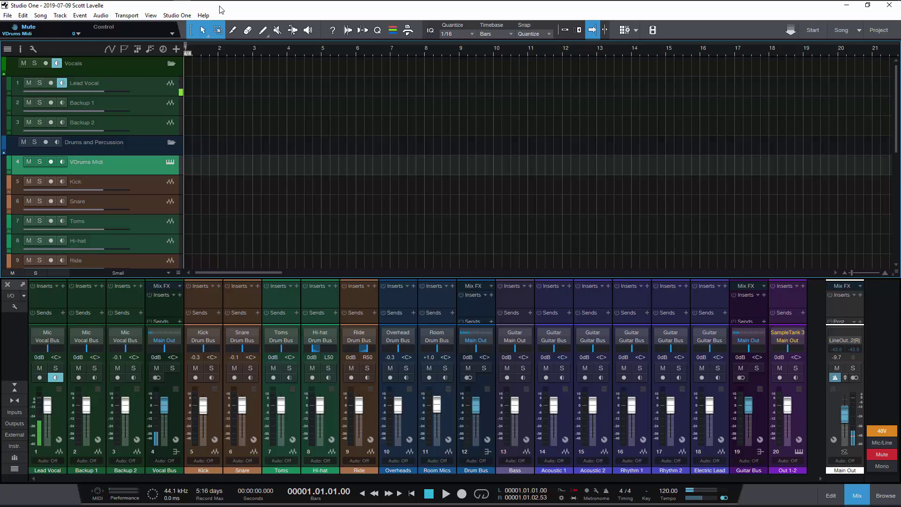
Step: Show the Track Colors add-on's colour sets above the arrangement
{"action": "left_click", "coordinate": [393, 31]}
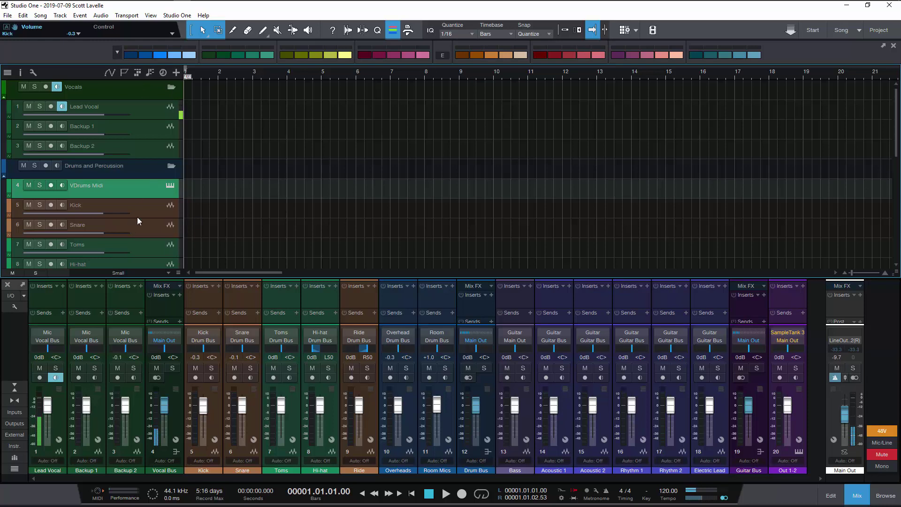
{"action": "scroll", "coordinate": [156, 217], "scroll_direction": "down", "scroll_amount": 1}
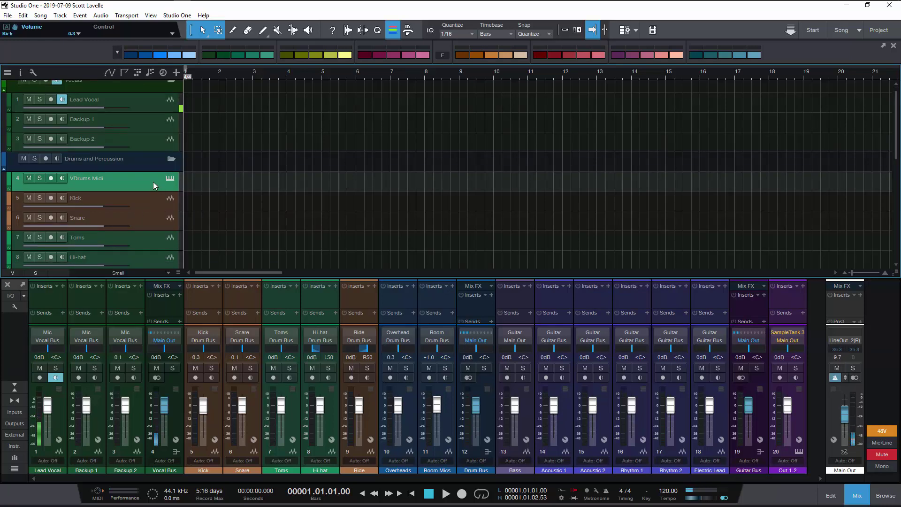
{"action": "scroll", "coordinate": [157, 201], "scroll_direction": "down", "scroll_amount": 3}
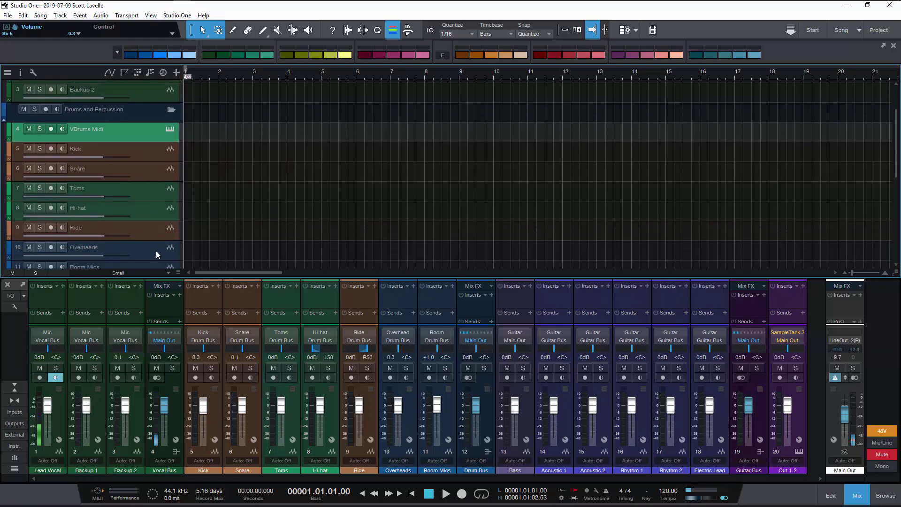
{"action": "scroll", "coordinate": [157, 258], "scroll_direction": "down", "scroll_amount": 1}
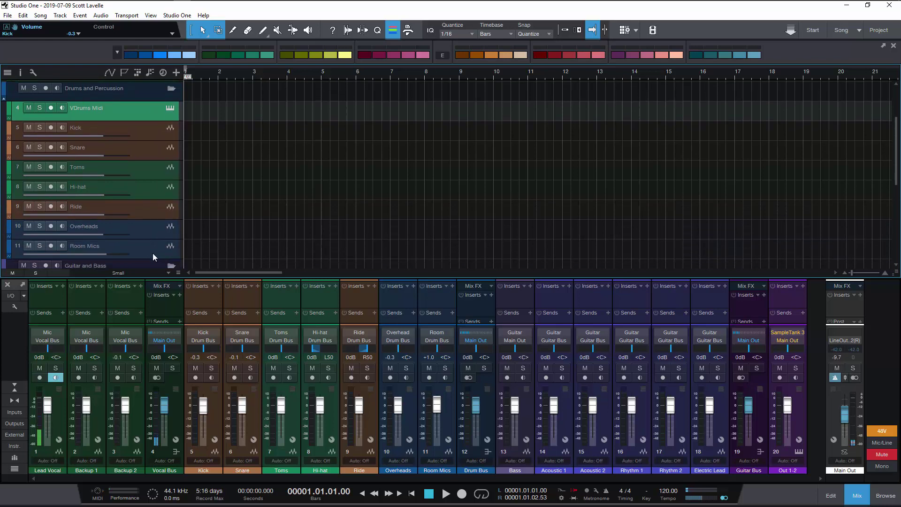
Step: Select the drum tracks through Room Mics and recolor Overheads light blue
{"action": "left_click", "coordinate": [153, 253], "text": "shift"}
{"action": "left_click", "coordinate": [132, 57]}
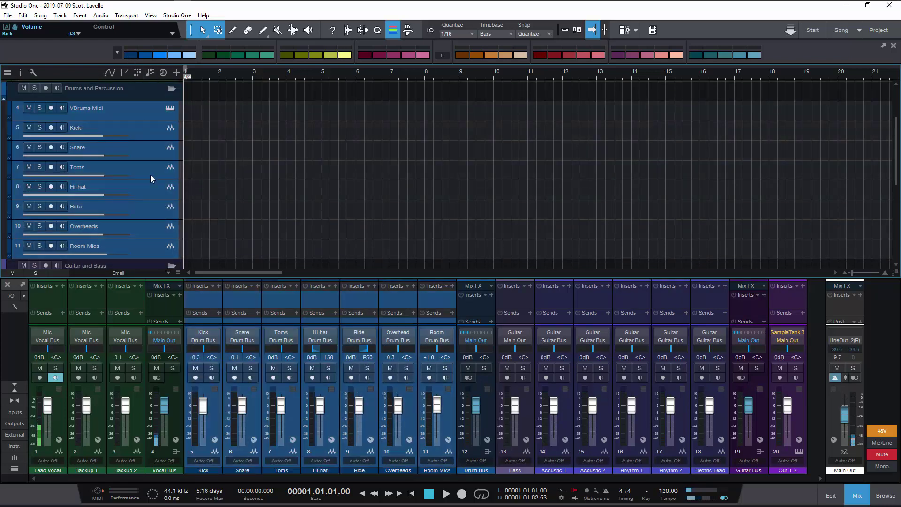
{"action": "left_click", "coordinate": [141, 209]}
{"action": "left_click", "coordinate": [144, 119]}
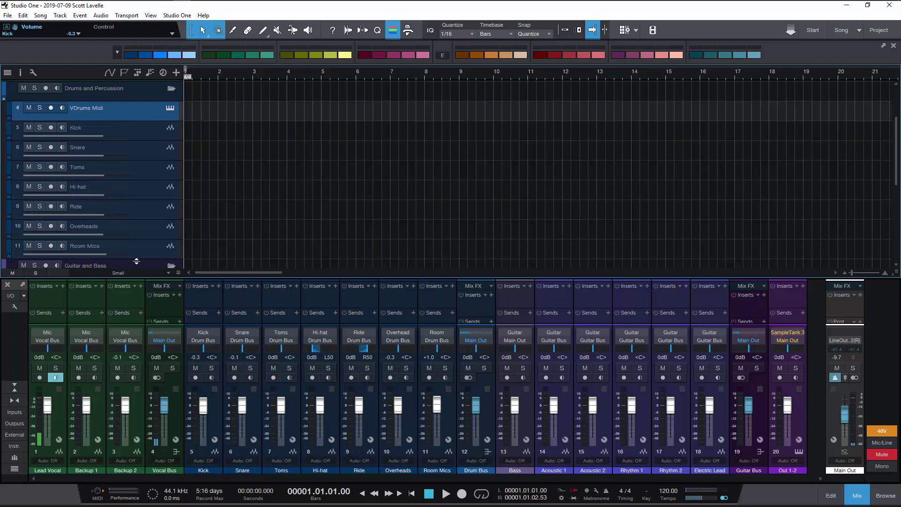
{"action": "left_click", "coordinate": [144, 231]}
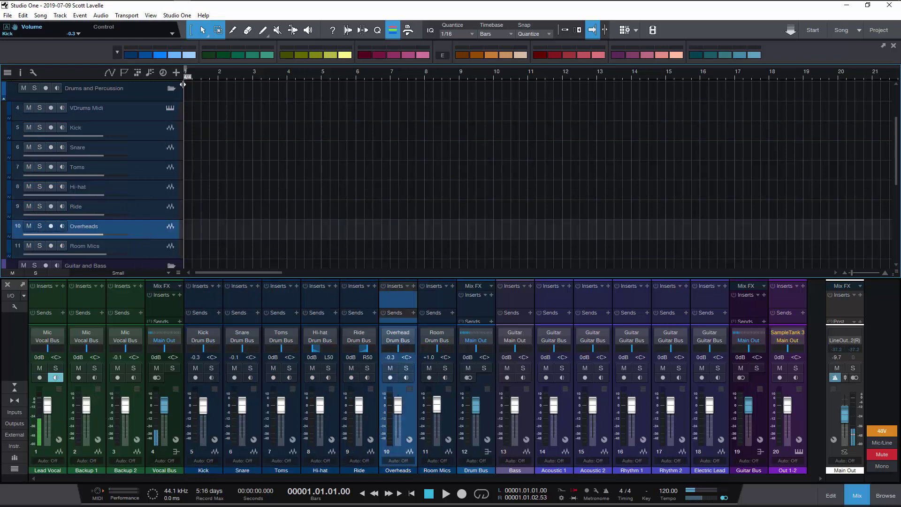
{"action": "left_click", "coordinate": [174, 56]}
Step: Move the playhead to bar 5 and reselect the Toms, Overheads and VDrums Midi tracks
{"action": "left_click", "coordinate": [340, 187]}
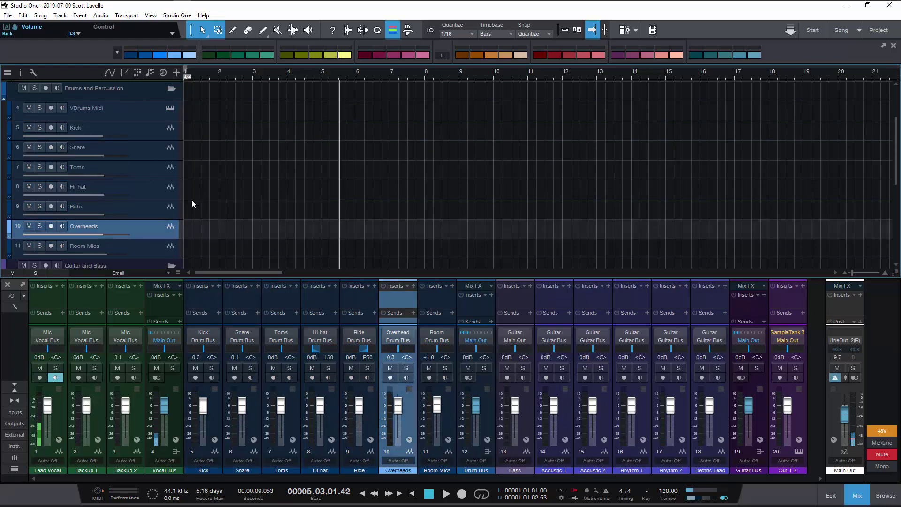
{"action": "left_click", "coordinate": [135, 175]}
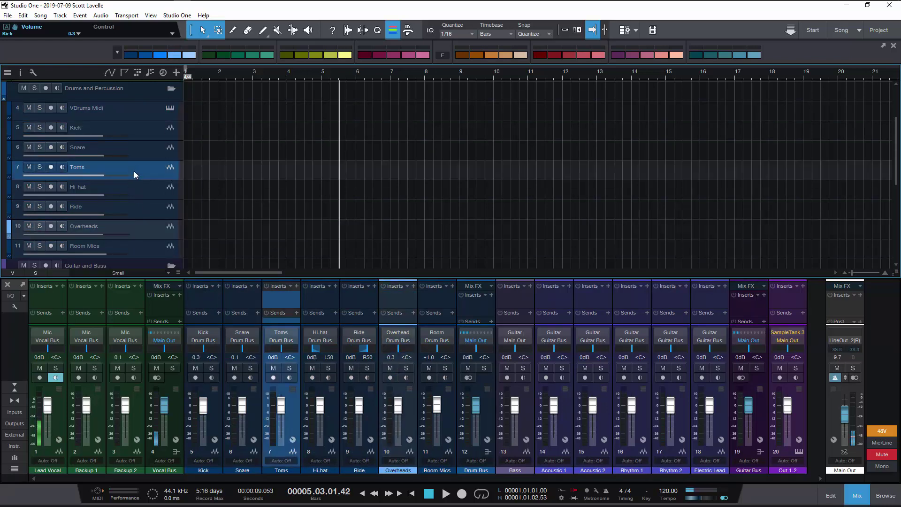
{"action": "left_click", "coordinate": [157, 226]}
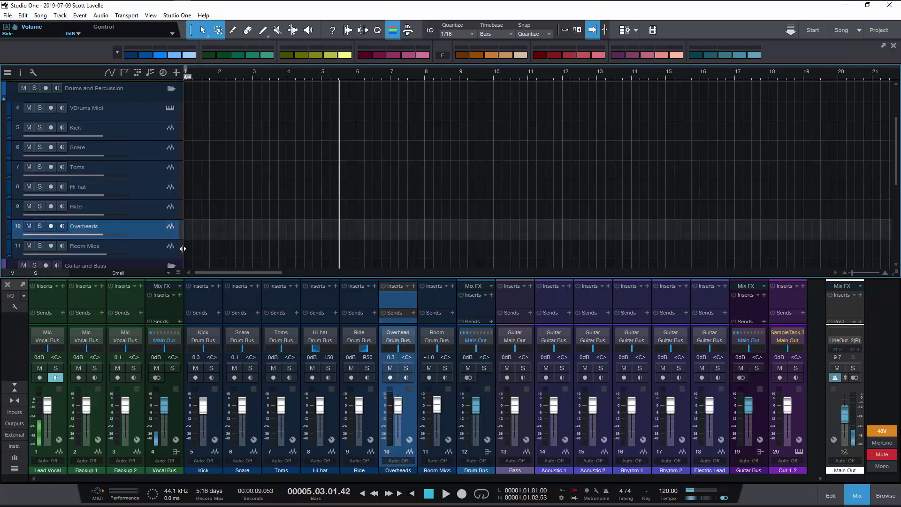
{"action": "left_click", "coordinate": [137, 169]}
{"action": "left_click", "coordinate": [145, 227]}
{"action": "left_click", "coordinate": [144, 114]}
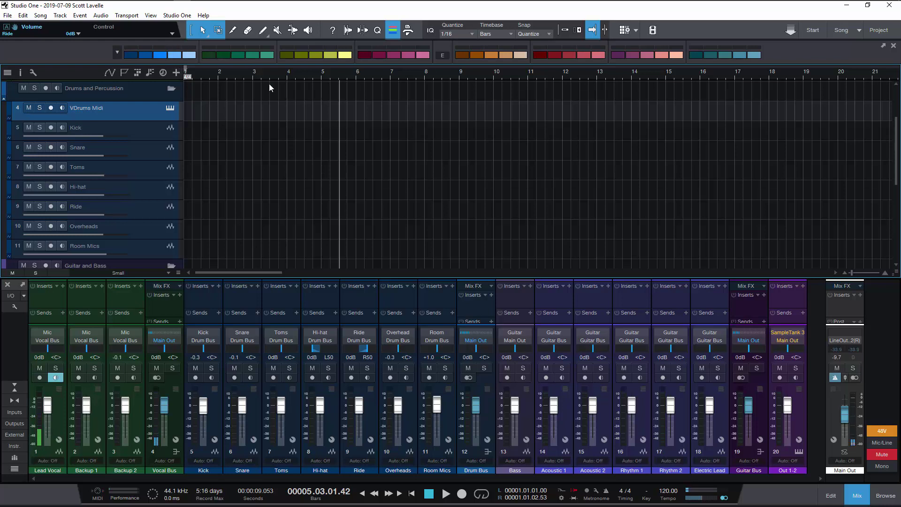
{"action": "double_click", "coordinate": [131, 47]}
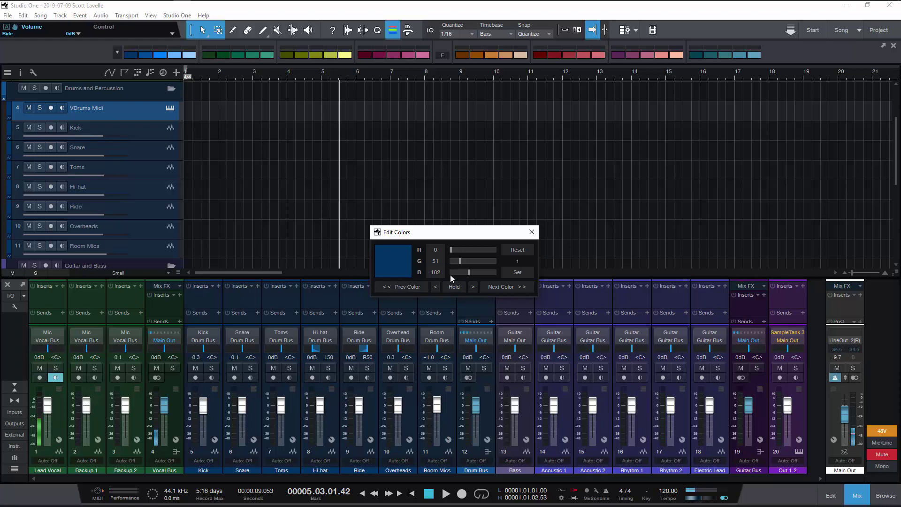
{"action": "mouse_move", "coordinate": [469, 273]}
{"action": "left_mouse_down"}
{"action": "mouse_move", "coordinate": [515, 273]}
{"action": "mouse_move", "coordinate": [427, 275]}
{"action": "mouse_move", "coordinate": [537, 280]}
{"action": "mouse_move", "coordinate": [470, 278]}
{"action": "left_mouse_up"}
{"action": "double_click", "coordinate": [438, 273]}
{"action": "type", "text": "102"}
{"action": "key", "text": "Return"}
{"action": "left_click", "coordinate": [532, 231]}
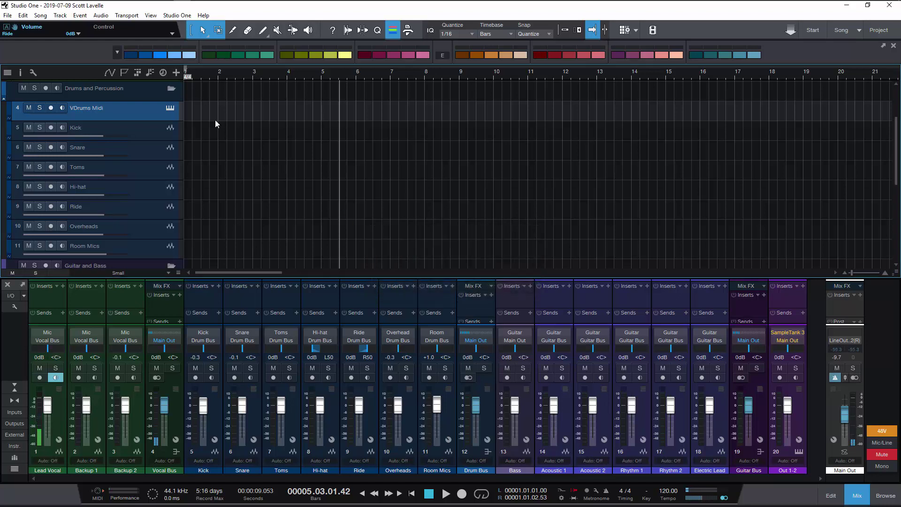
Step: Open the Track Colors toolbar's dropdown of save, import and export options
{"action": "left_click", "coordinate": [122, 49]}
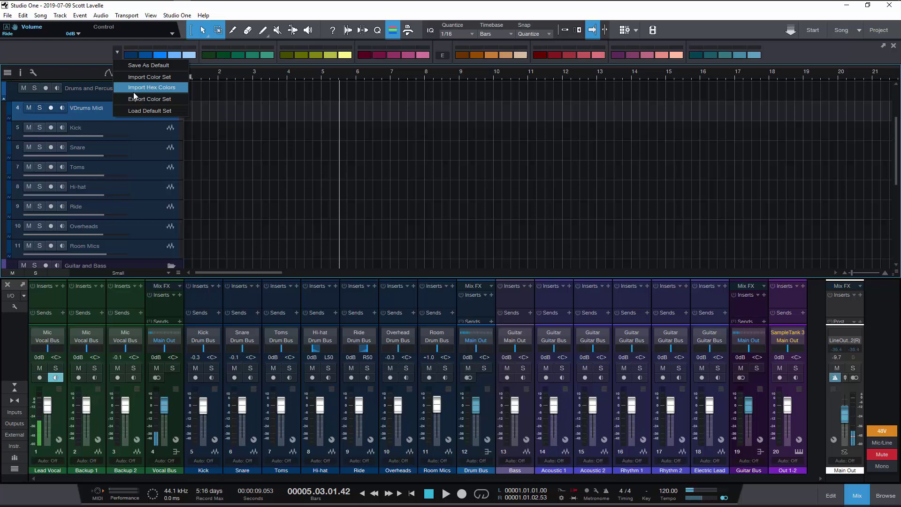
{"action": "mouse_move", "coordinate": [182, 4]}
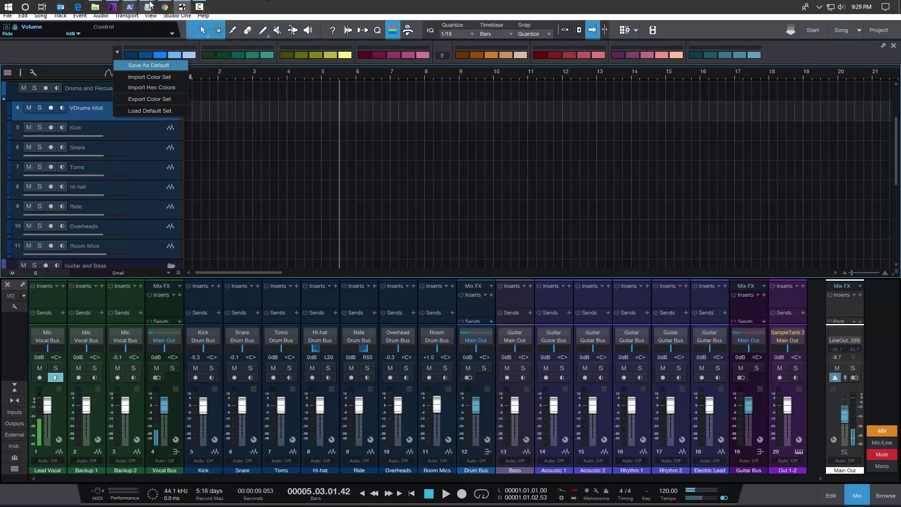
Step: Bring up hexcolors.txt in Notepad, highlight the zeros in the second hex code, then close it
{"action": "mouse_move", "coordinate": [149, 6]}
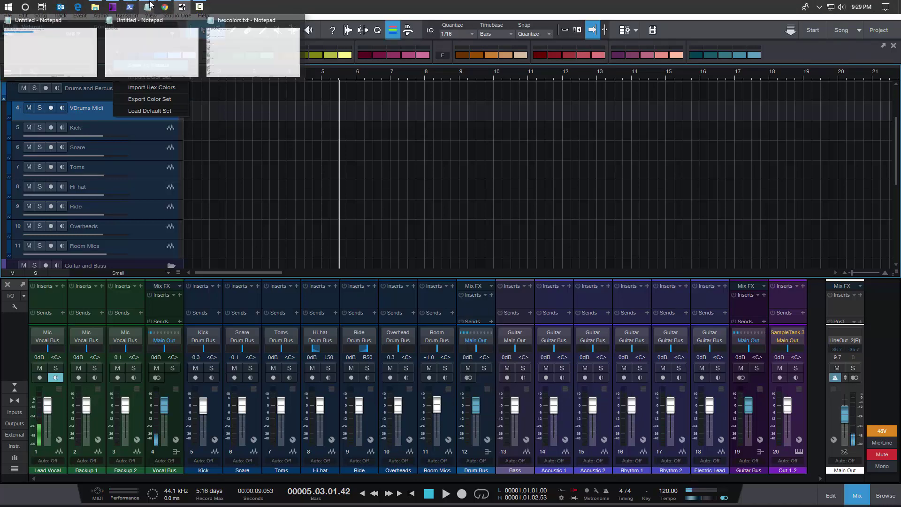
{"action": "left_click", "coordinate": [254, 47]}
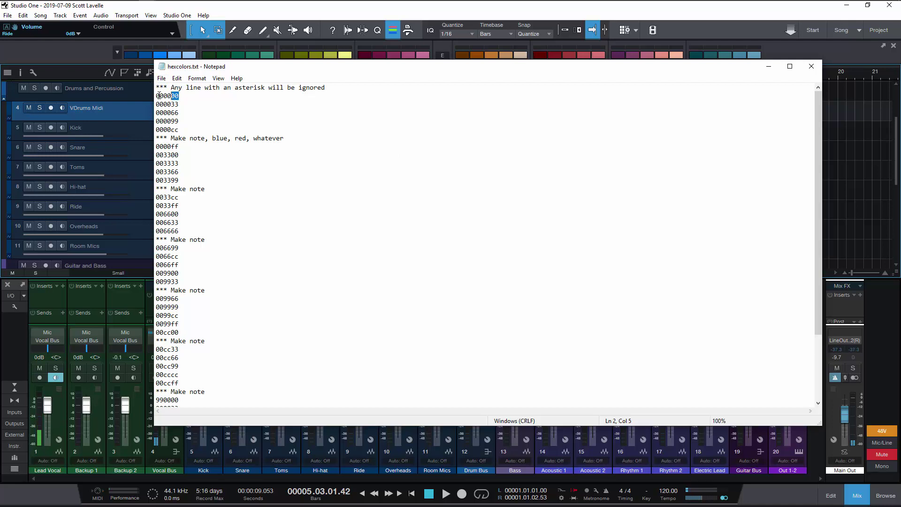
{"action": "mouse_move", "coordinate": [164, 96]}
{"action": "left_mouse_down"}
{"action": "mouse_move", "coordinate": [157, 96]}
{"action": "mouse_move", "coordinate": [171, 96]}
{"action": "left_mouse_up"}
{"action": "left_click", "coordinate": [812, 68]}
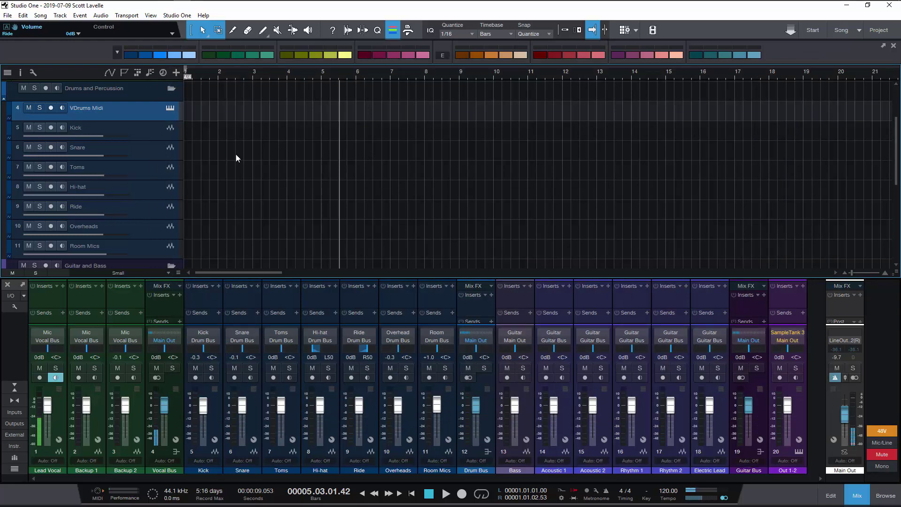
Step: Restore the Kick clips at bars 2 and 3 and the Toms clips at bars 2 and 4
{"action": "key", "text": "ctrl+z"}
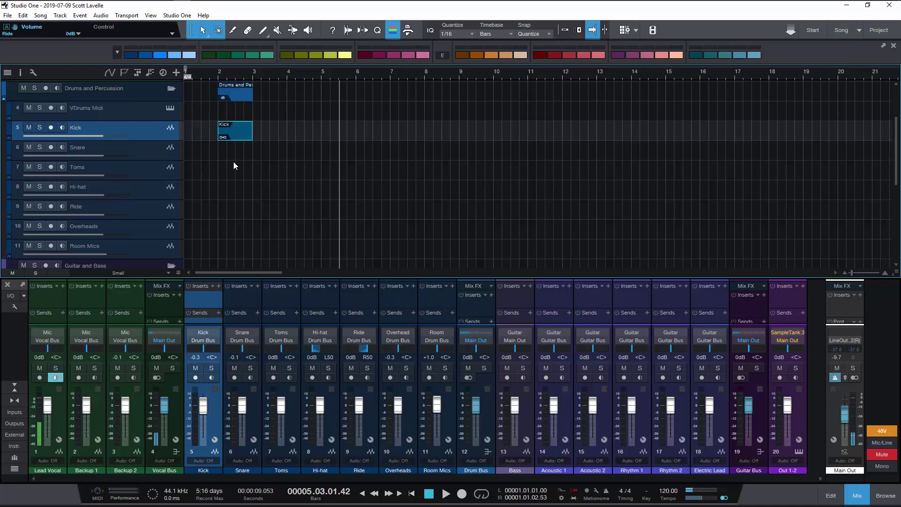
{"action": "key", "text": "ctrl+z"}
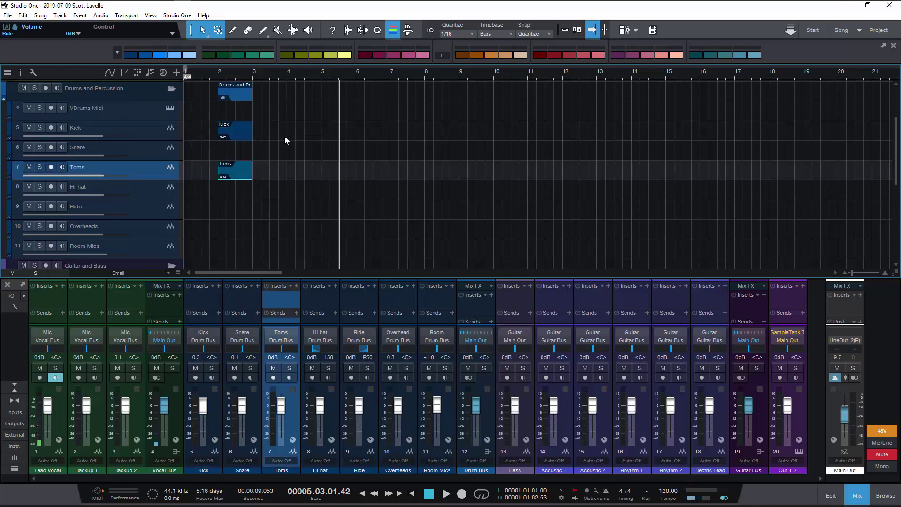
{"action": "key", "text": "ctrl+z"}
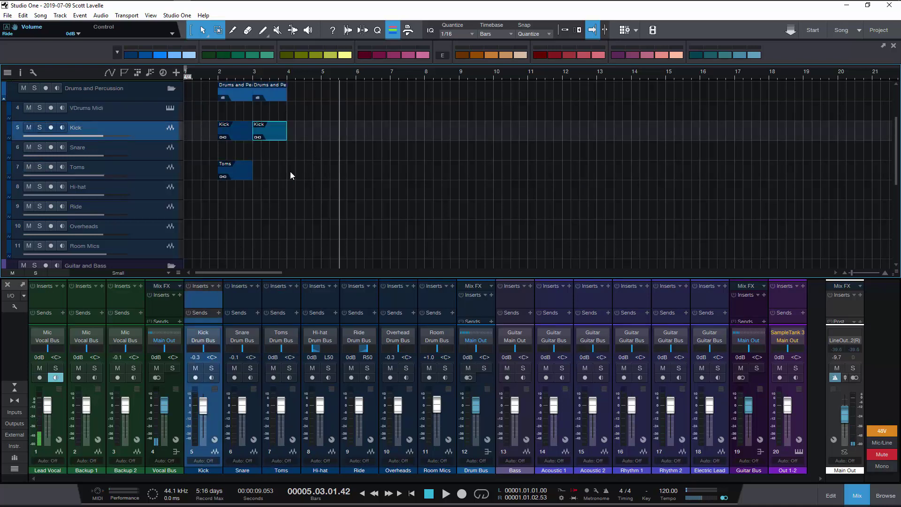
{"action": "key", "text": "ctrl+z"}
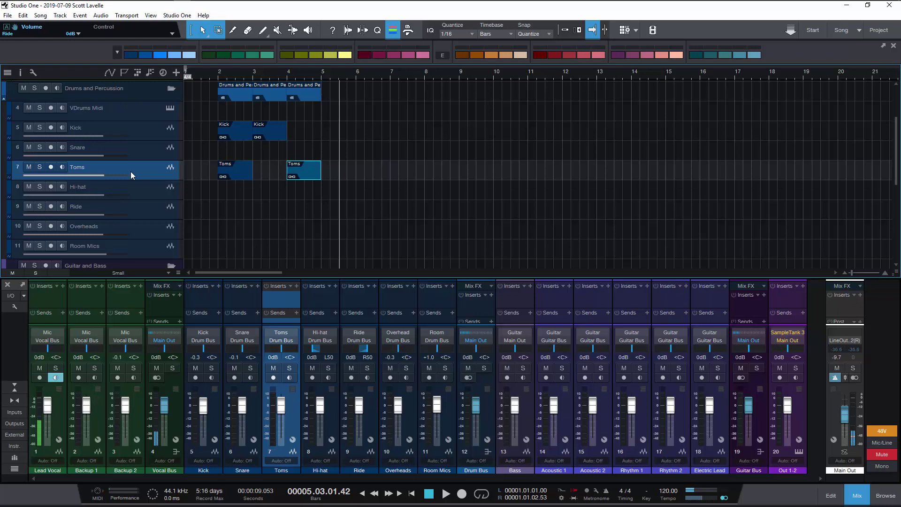
Step: Color the Toms track and clips dark crimson, with the second Toms clip light pink
{"action": "left_click", "coordinate": [362, 55]}
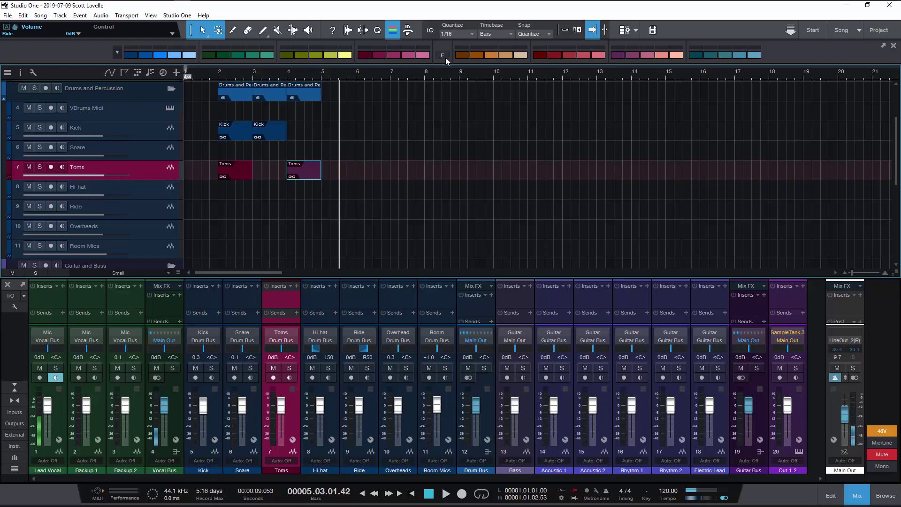
{"action": "left_click", "coordinate": [423, 56]}
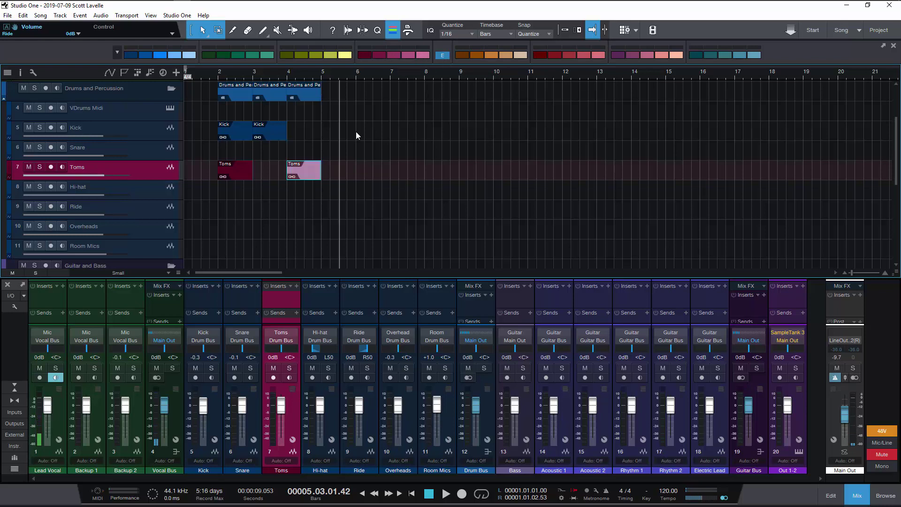
{"action": "left_click", "coordinate": [303, 215]}
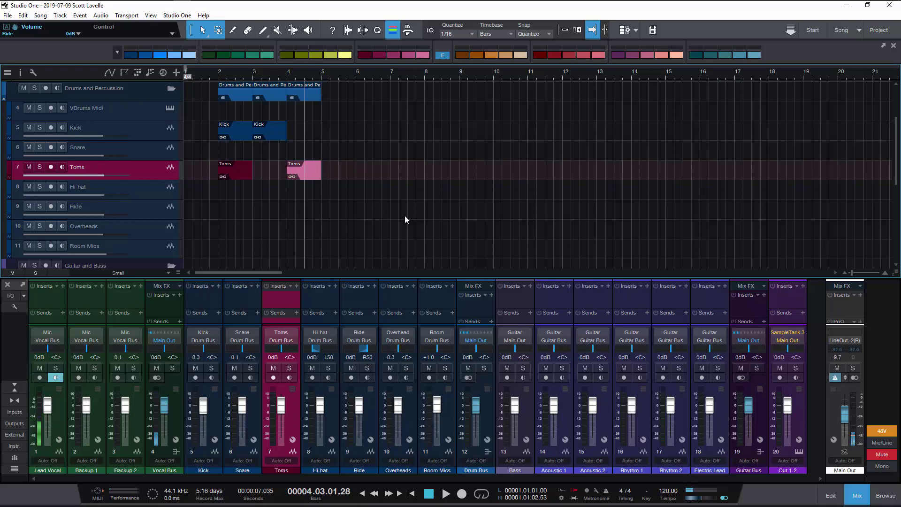
{"action": "right_click", "coordinate": [313, 177]}
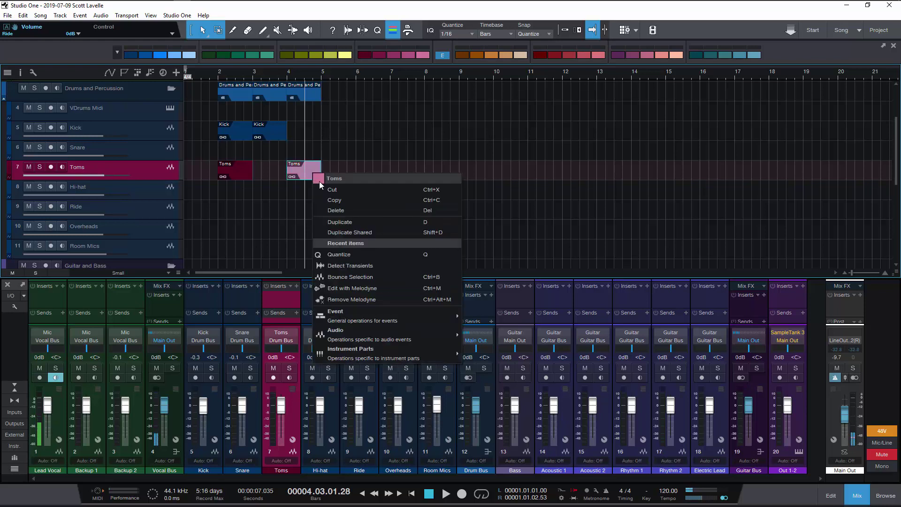
{"action": "mouse_move", "coordinate": [319, 181]}
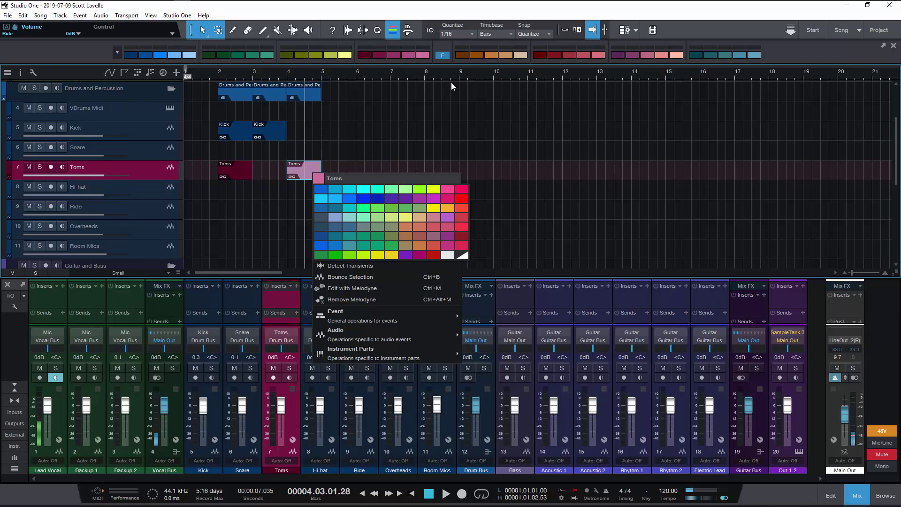
{"action": "left_click", "coordinate": [442, 46]}
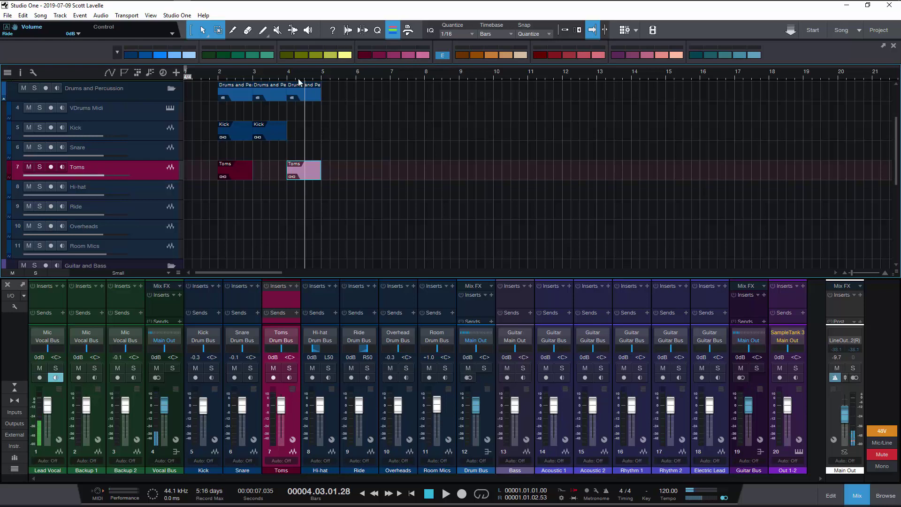
Step: Recolor the bar-4 Toms event with the track colour, dark crimson, matching the other Toms event
{"action": "left_click", "coordinate": [117, 53]}
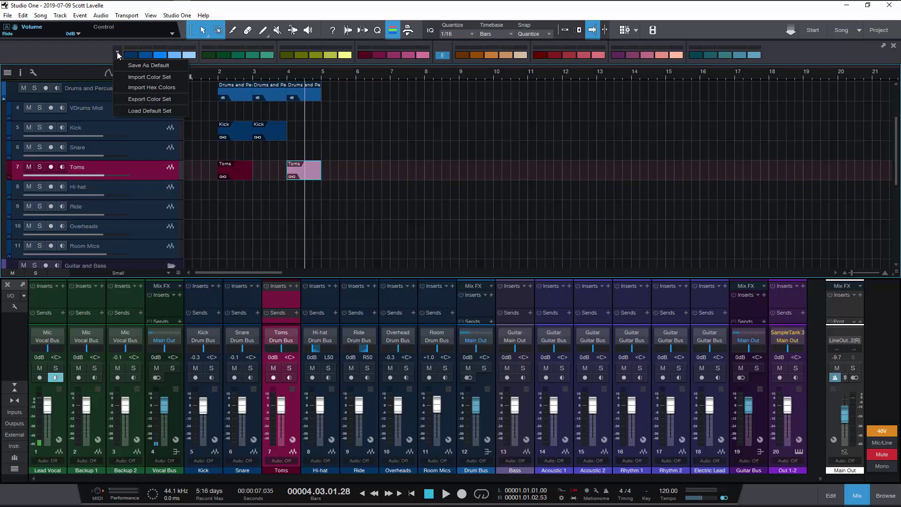
{"action": "left_click", "coordinate": [117, 52]}
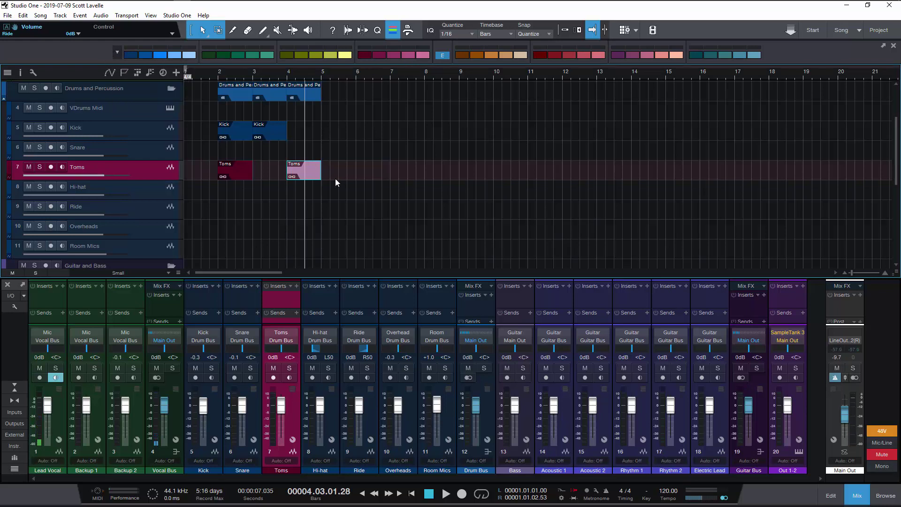
{"action": "left_click", "coordinate": [300, 176]}
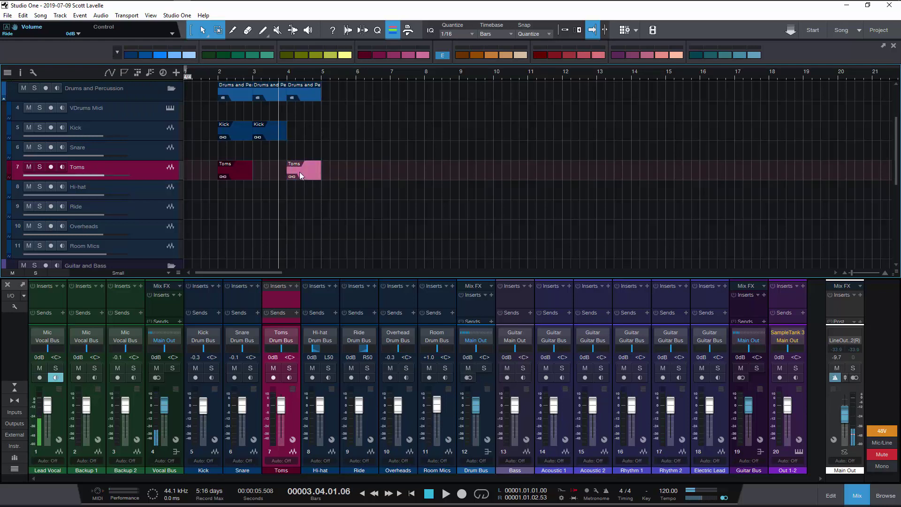
{"action": "right_click", "coordinate": [314, 170]}
{"action": "left_click", "coordinate": [321, 175]}
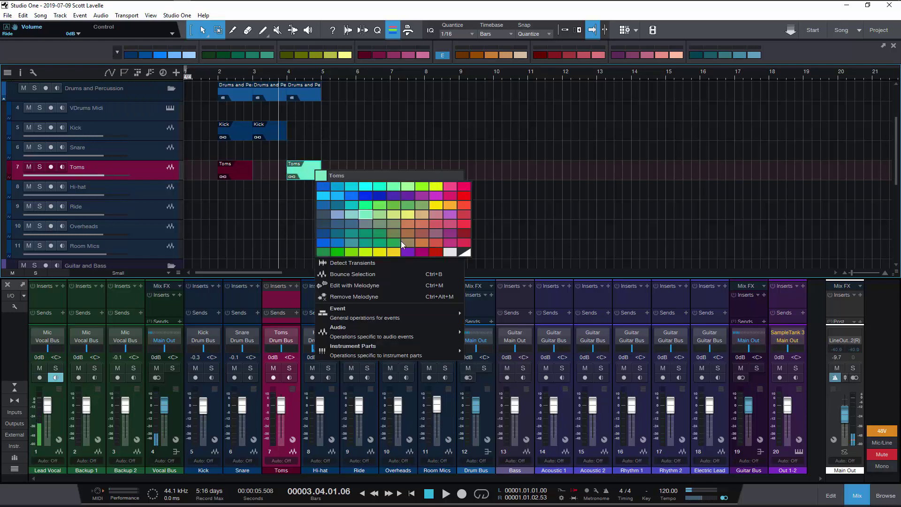
{"action": "left_click", "coordinate": [463, 254]}
{"action": "left_click", "coordinate": [224, 194]}
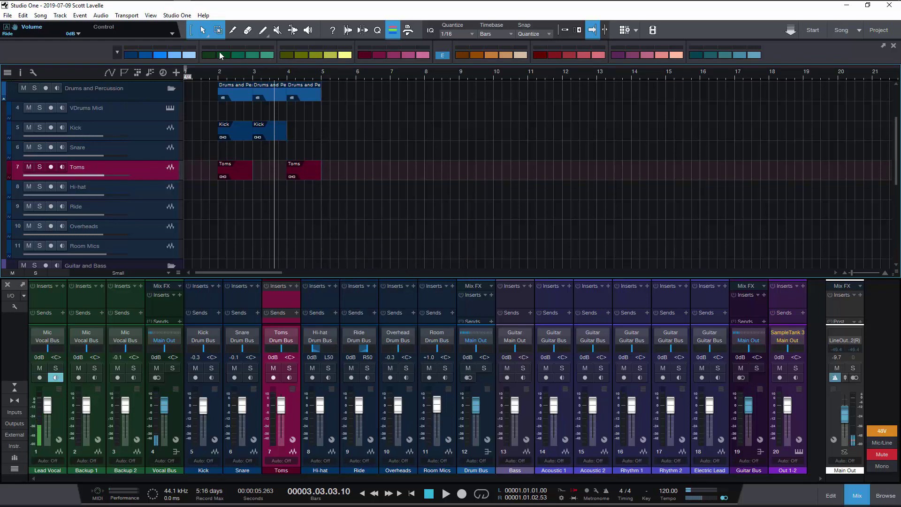
{"action": "left_click", "coordinate": [30, 168]}
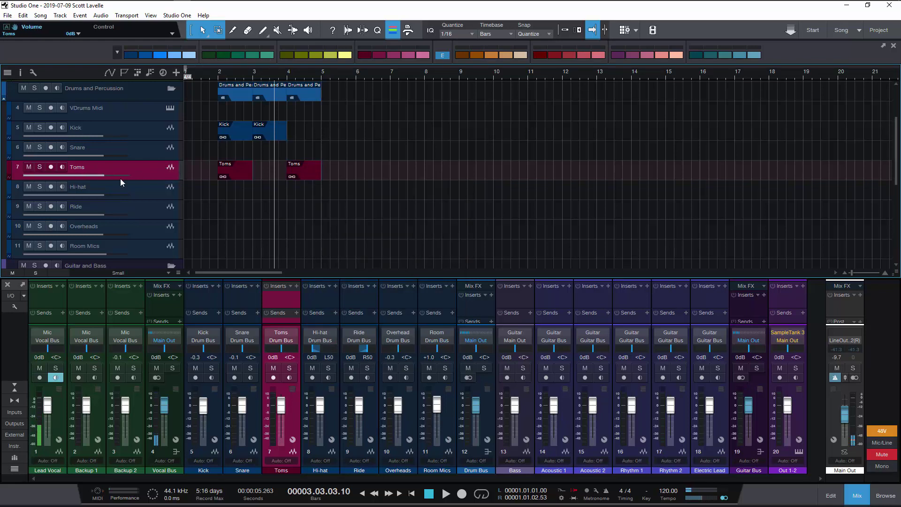